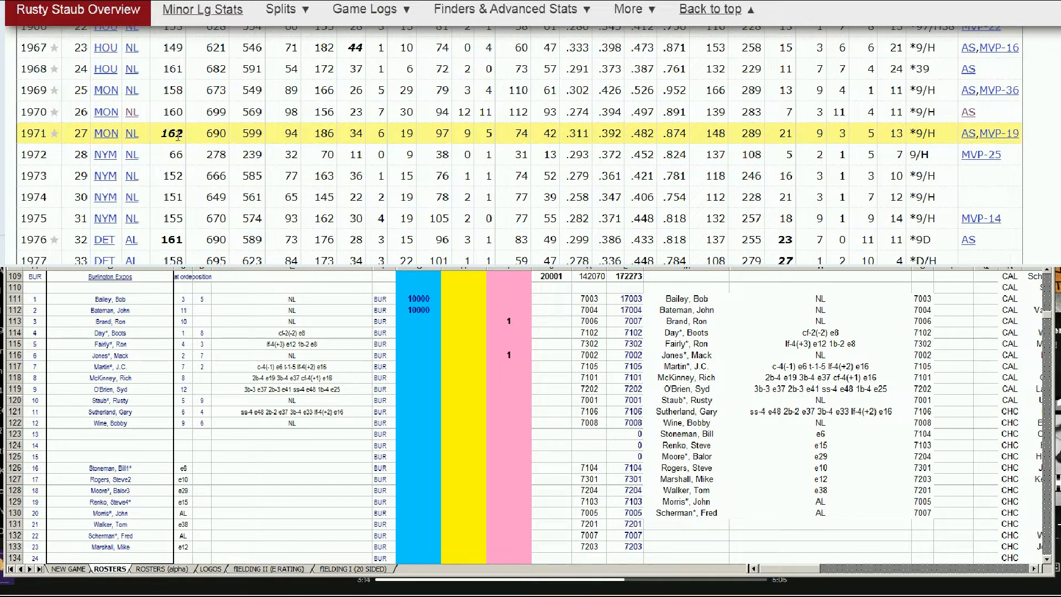
# Step: In the Excel ROSTERS sheet, enter 10000 in the blue column for Rusty Staub (cell G120)
pyautogui.click(407, 397)
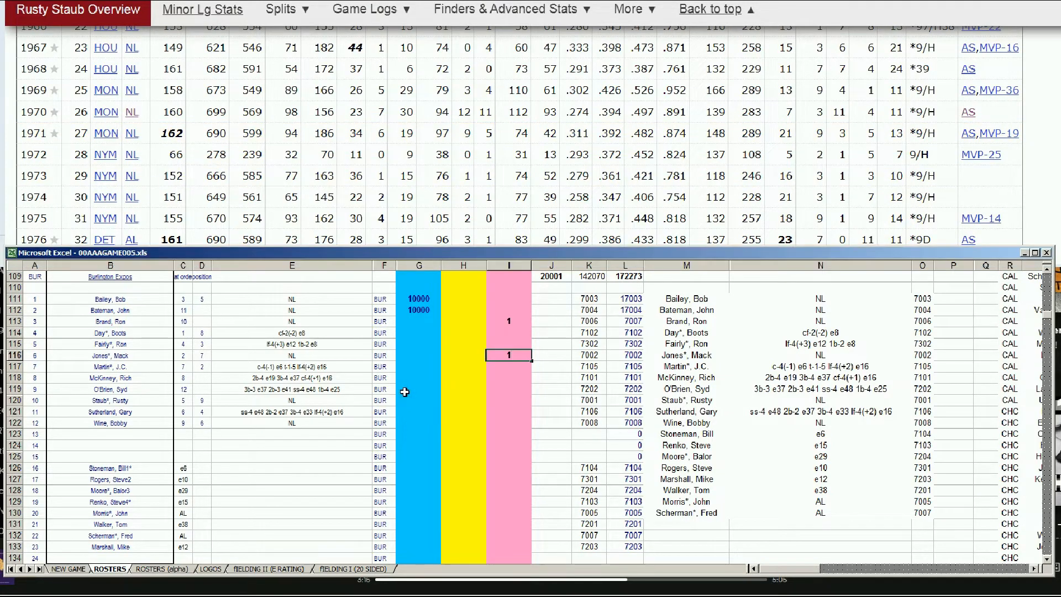
pyautogui.click(406, 400)
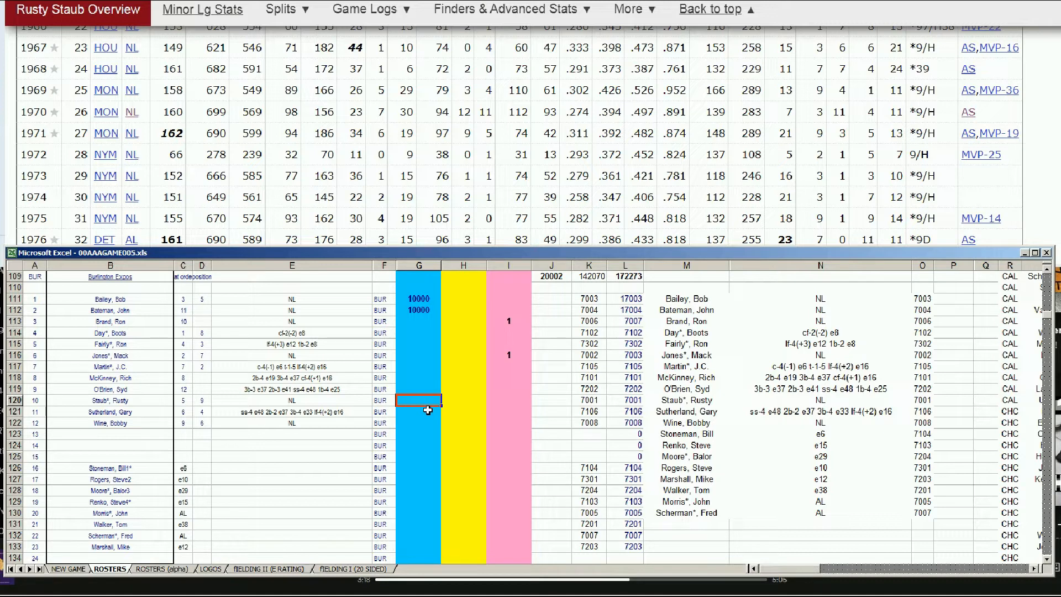
pyautogui.write('10000')
pyautogui.press('Return')
pyautogui.click(710, 9)
pyautogui.click(884, 44)
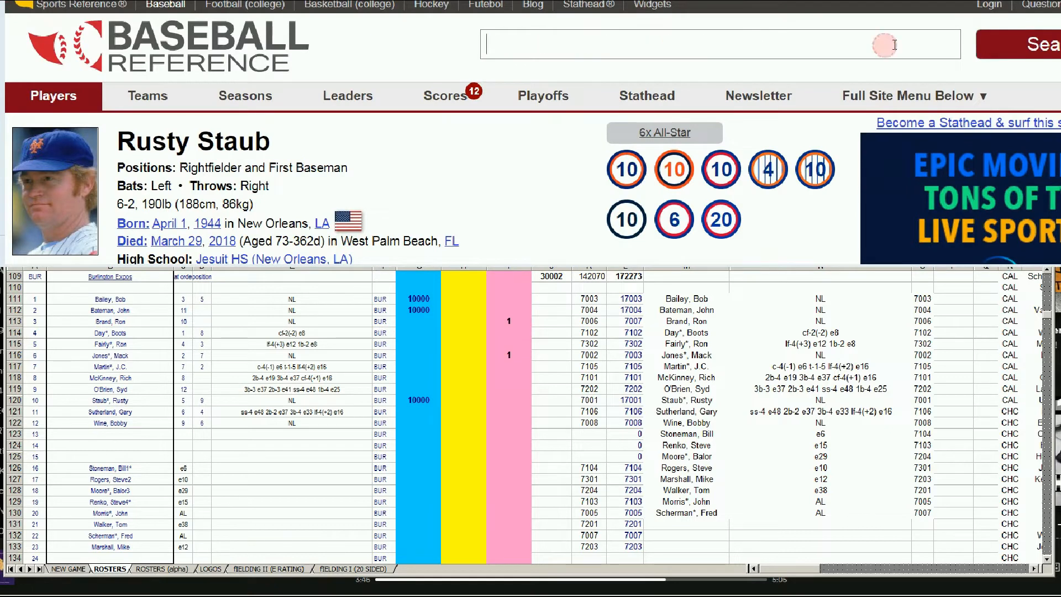
pyautogui.write('wine')
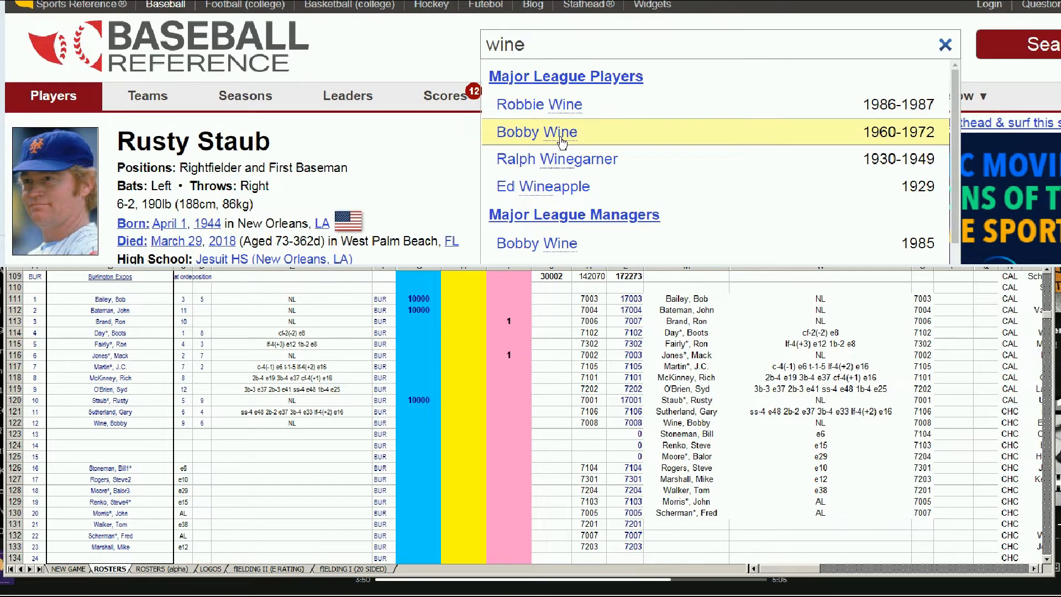
pyautogui.click(578, 111)
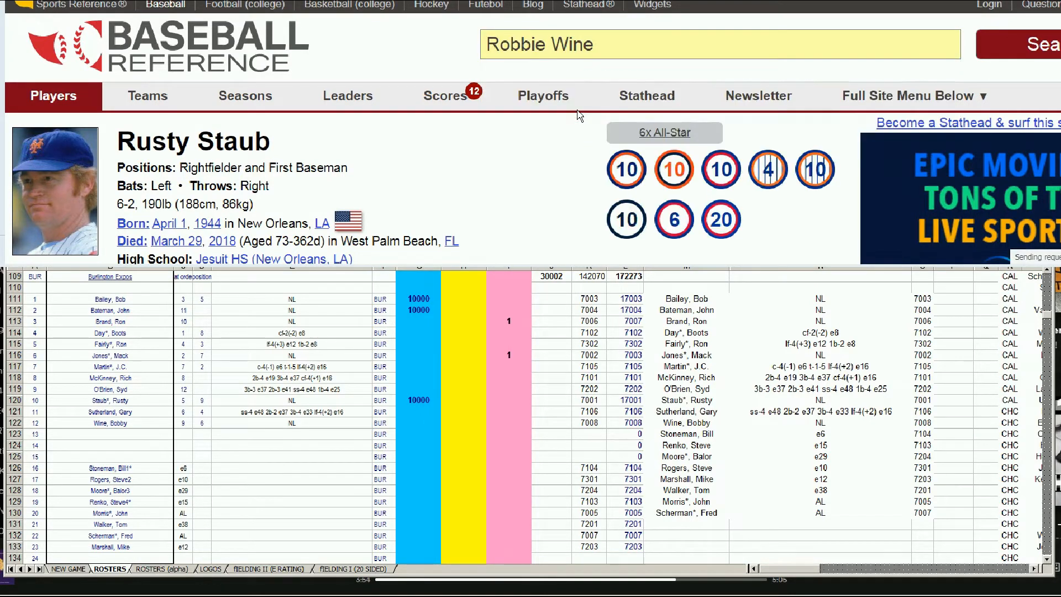
pyautogui.scroll(-5, 669, 175)
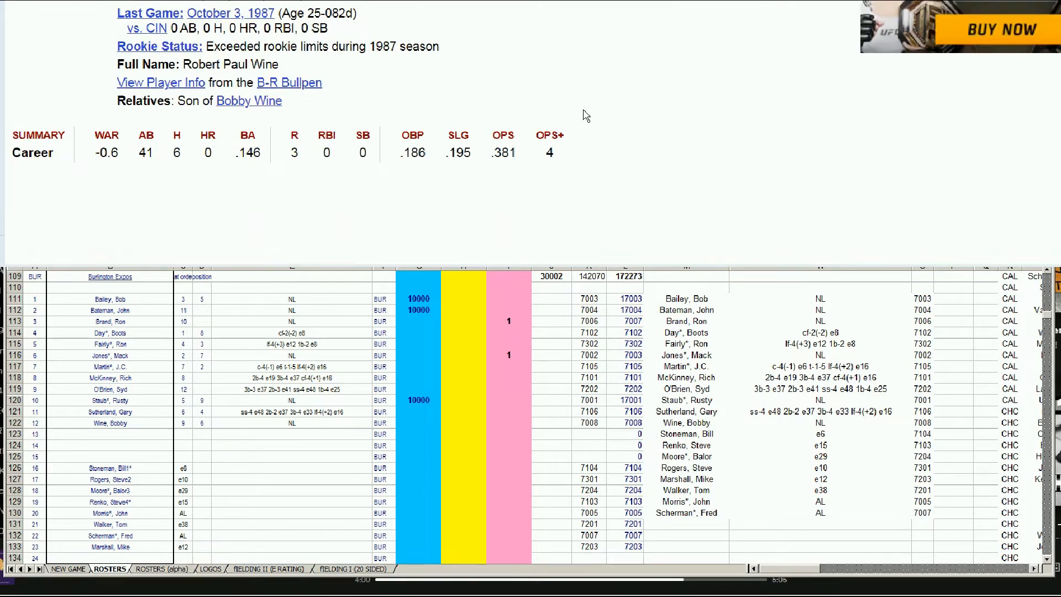
pyautogui.scroll(2, 586, 114)
pyautogui.scroll(3, 586, 114)
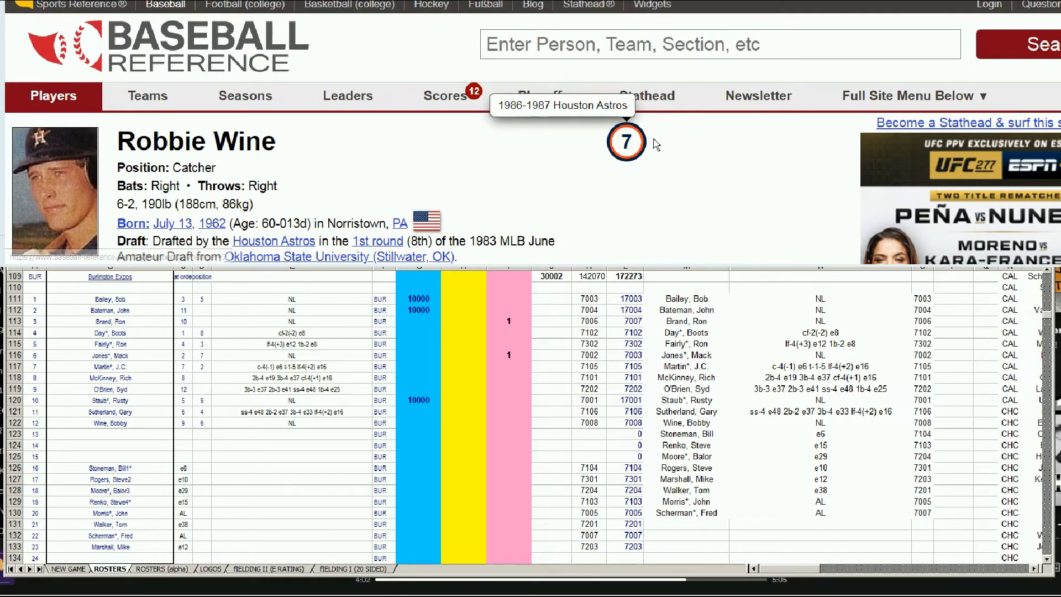
pyautogui.scroll(-8, 637, 186)
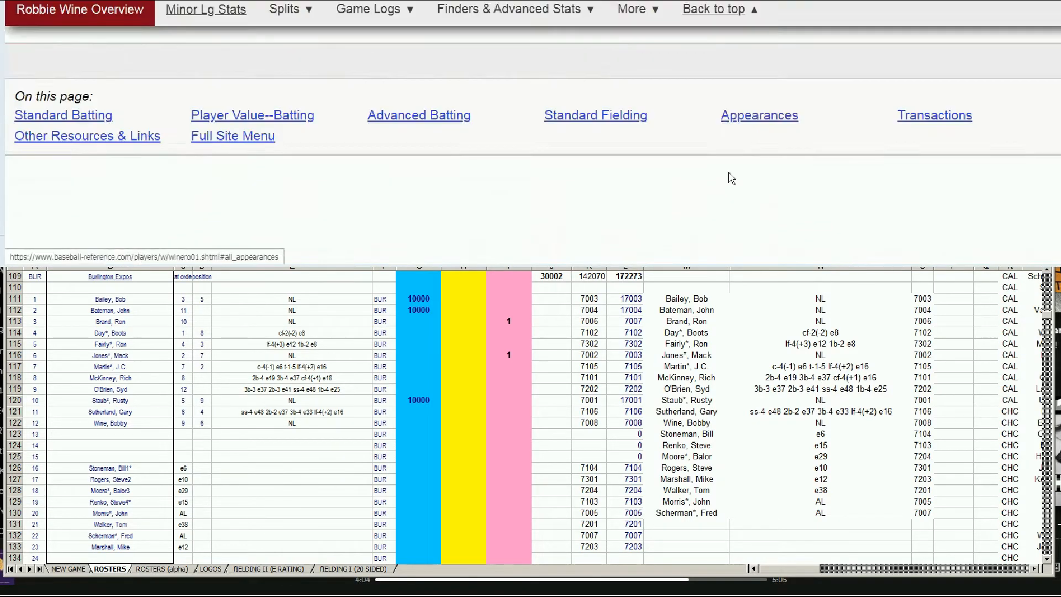
pyautogui.scroll(-2, 730, 177)
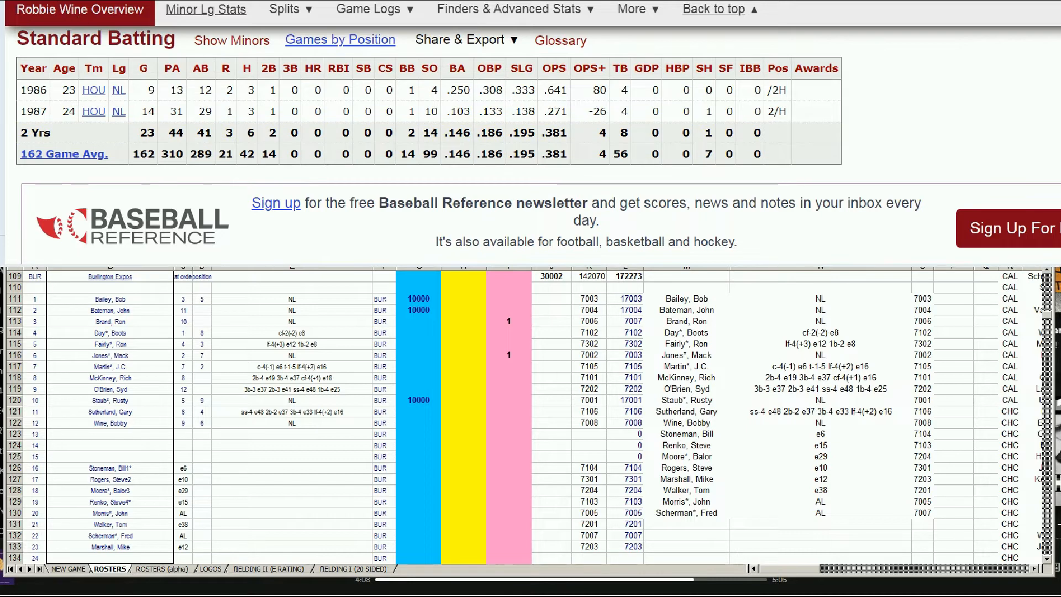
pyautogui.click(420, 1)
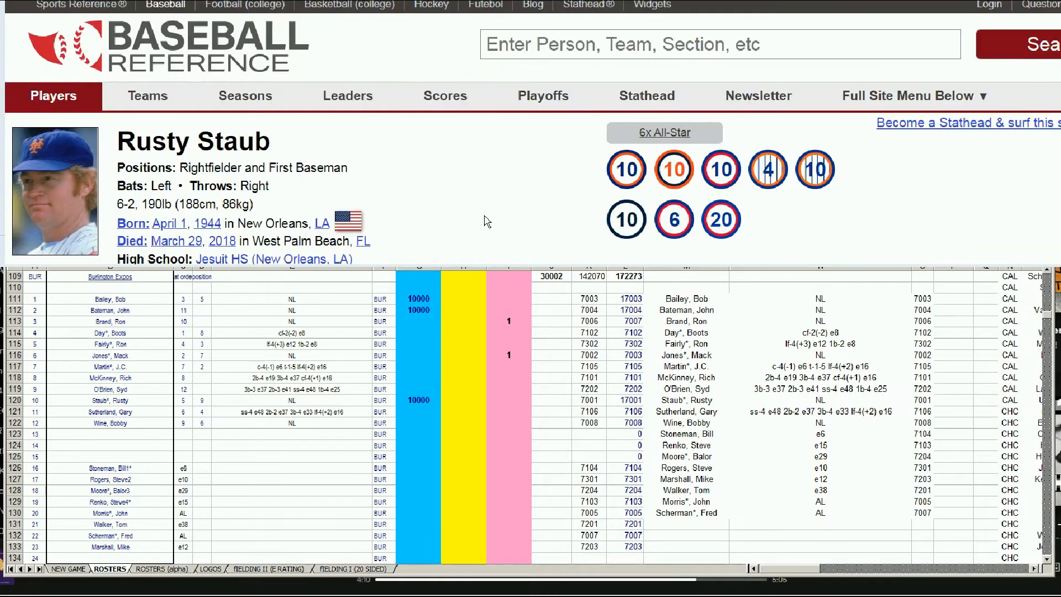
# Step: Search Baseball Reference for "wine", open Bobby Wine's 1960-1972 player page and review his 1970 and 1971 batting seasons
pyautogui.click(562, 44)
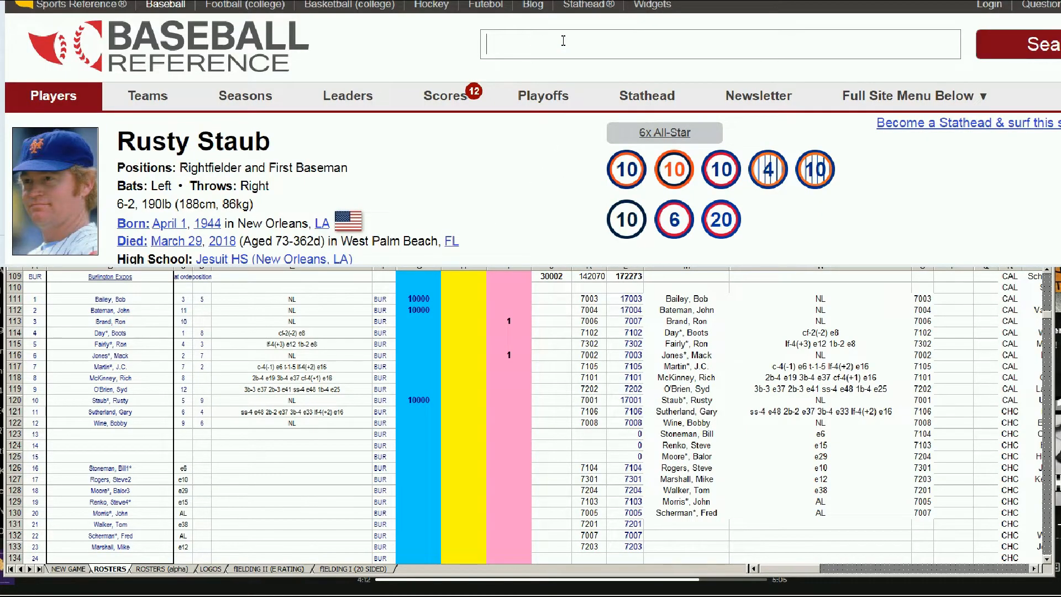
pyautogui.write('wine')
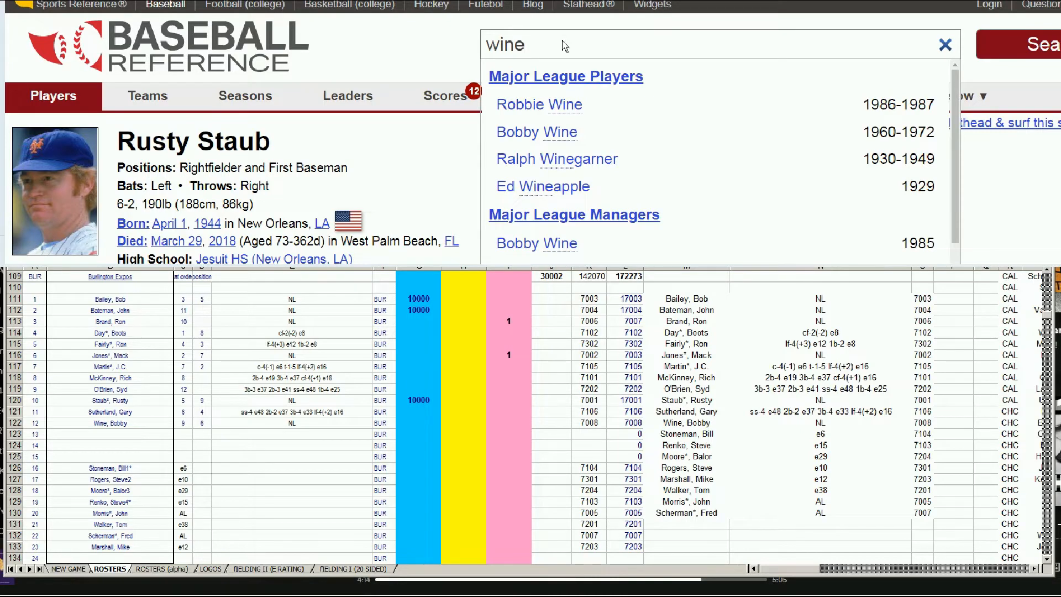
pyautogui.click(563, 135)
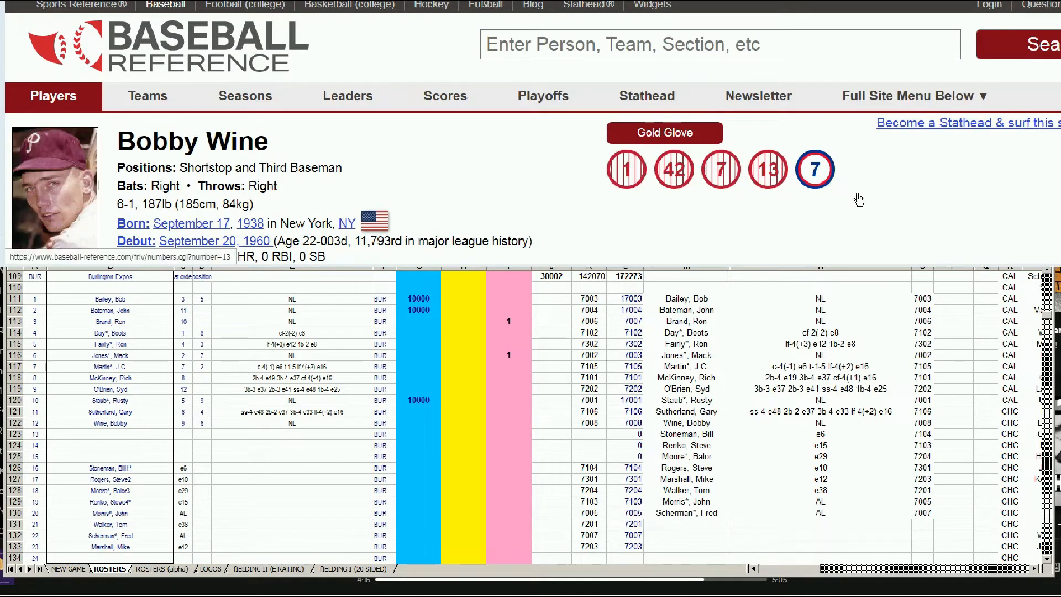
pyautogui.scroll(-6, 899, 198)
pyautogui.scroll(-6, 905, 199)
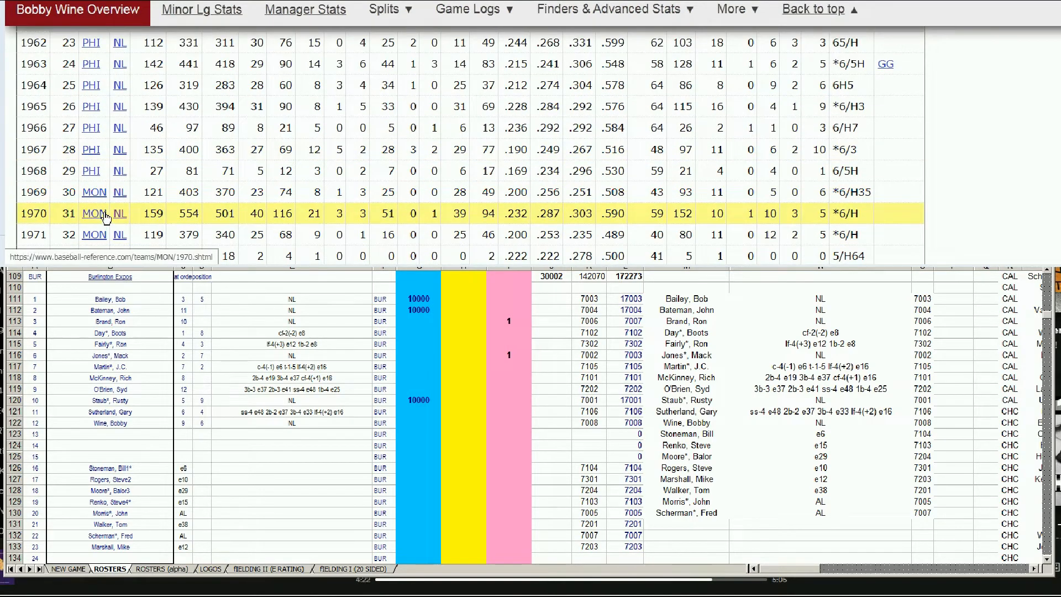
pyautogui.scroll(-1, 98, 188)
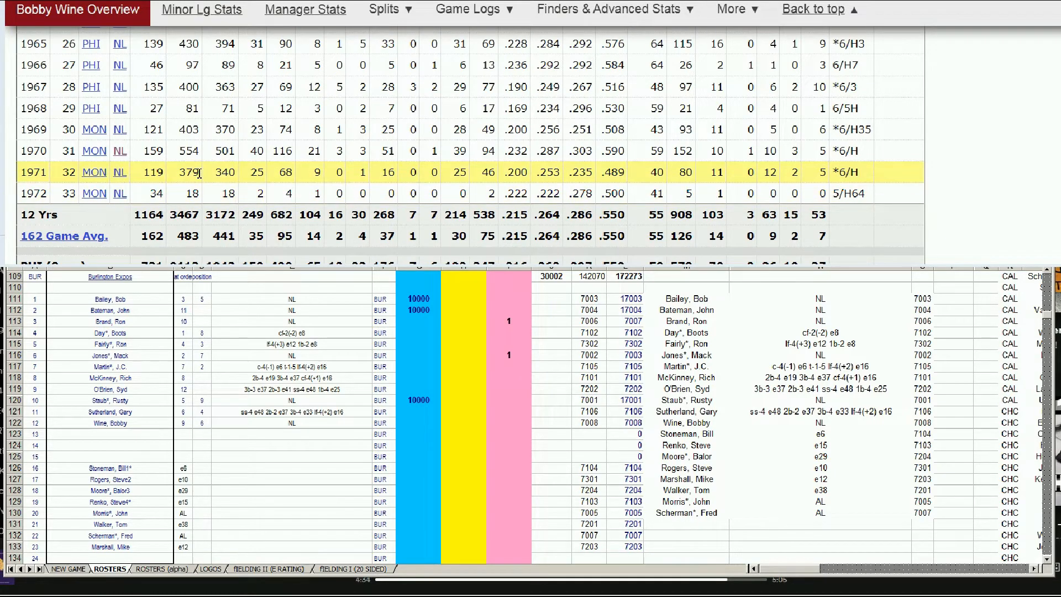
# Step: In the Excel roster, enter 10000 in the blue column and 100 in the yellow column for Bobby Wine (row 122)
pyautogui.click(412, 432)
pyautogui.click(412, 423)
pyautogui.write('10000')
pyautogui.press('Tab')
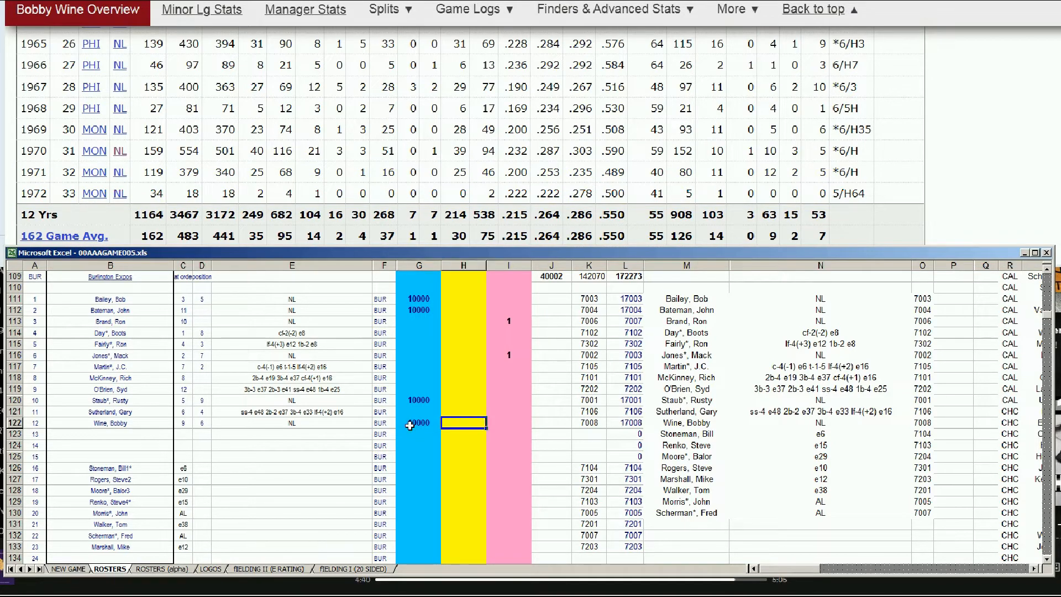
pyautogui.write('100')
# Step: Search Baseball Reference for "john morris", open the 1966-1974 pitcher's page and review his yearly standard pitching
pyautogui.click(811, 9)
pyautogui.click(761, 39)
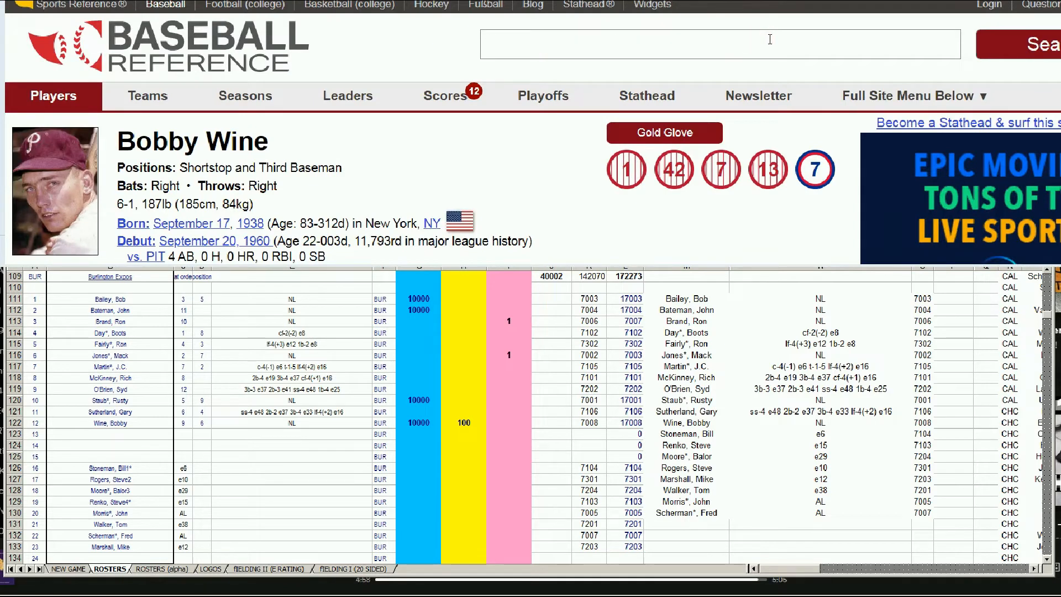
pyautogui.write('john morris')
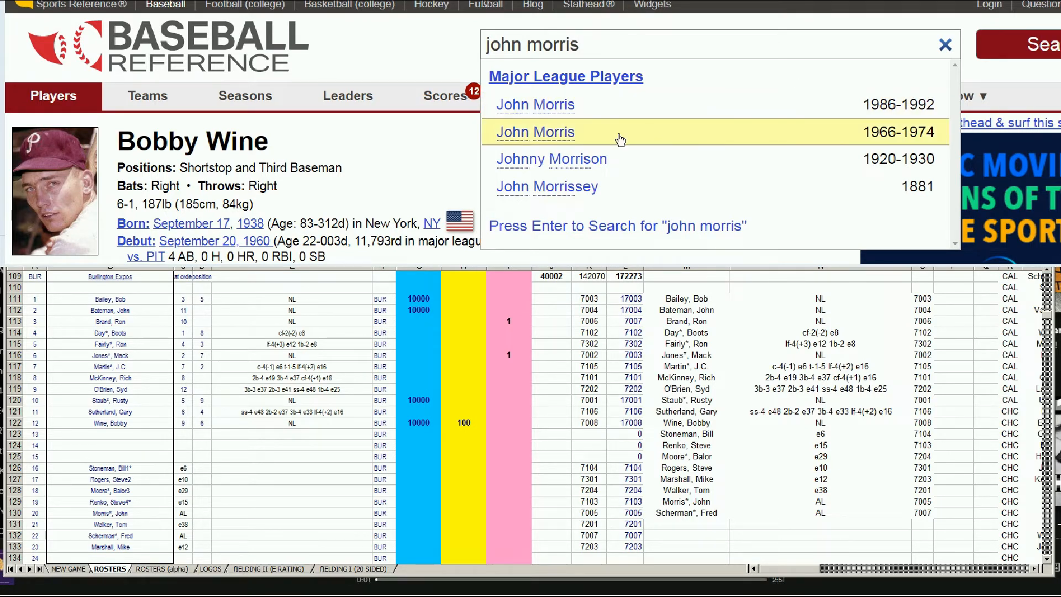
pyautogui.click(686, 142)
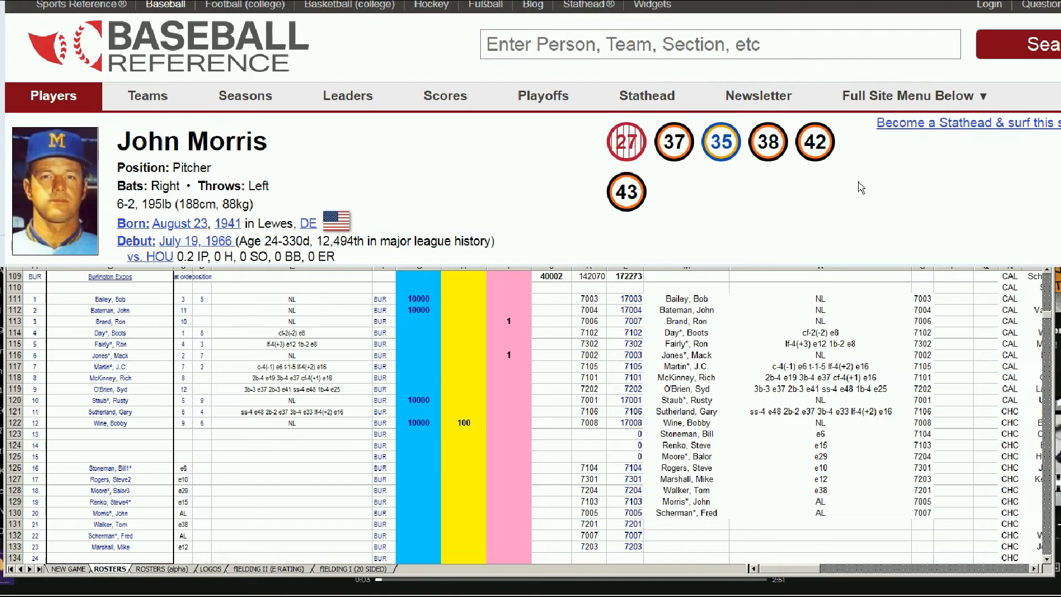
pyautogui.scroll(-4, 615, 194)
pyautogui.scroll(-5, 773, 201)
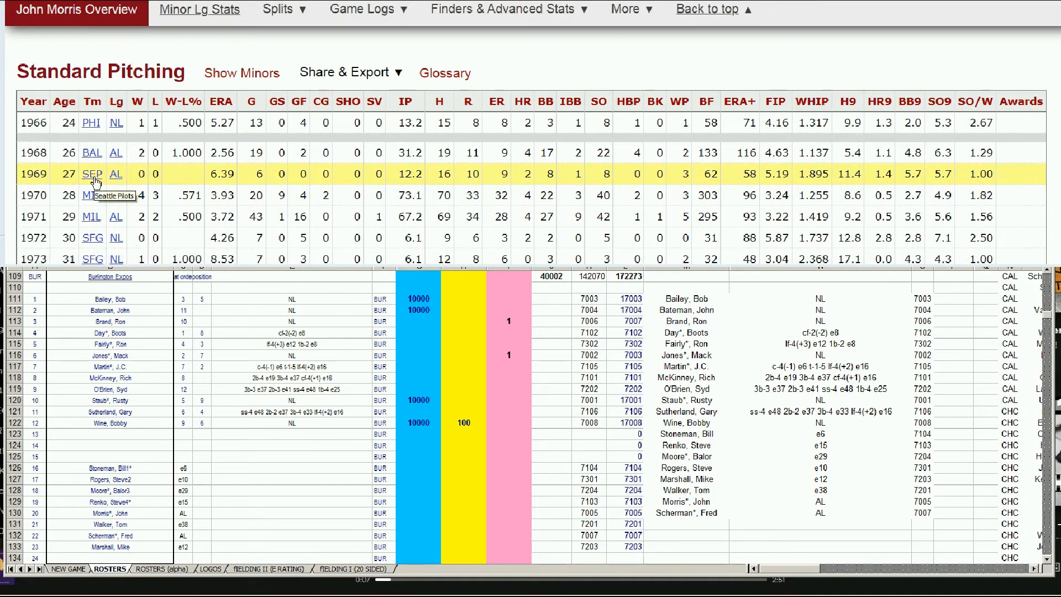
pyautogui.scroll(-3, 96, 177)
pyautogui.scroll(3, 95, 174)
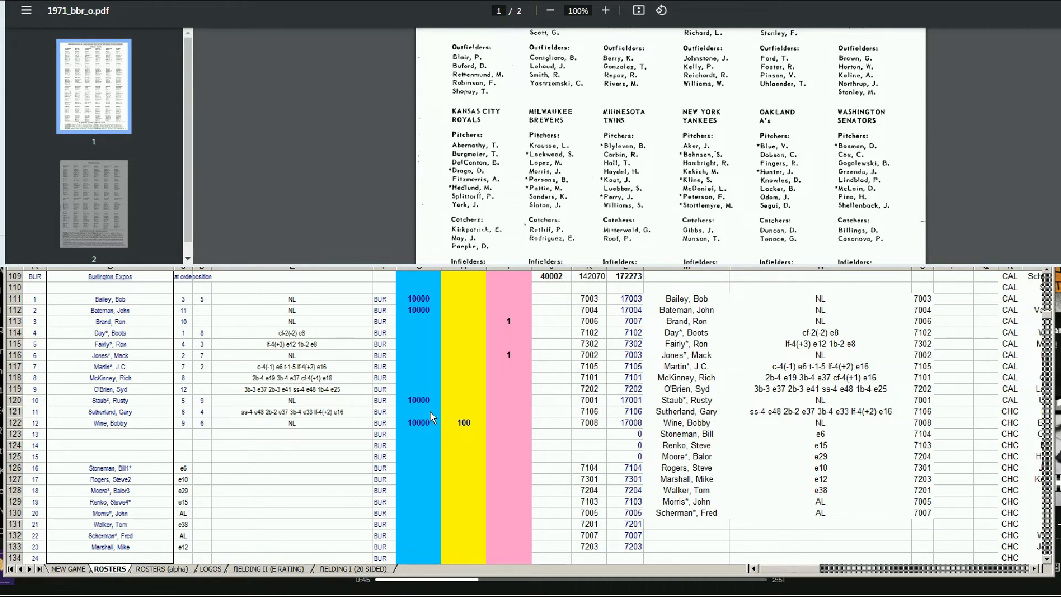
pyautogui.click(407, 470)
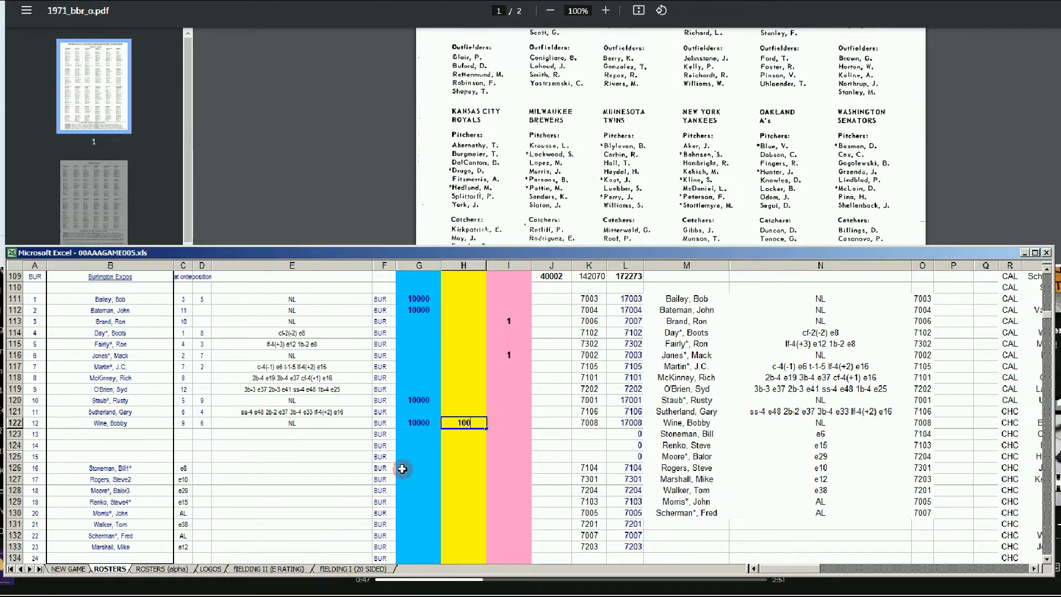
pyautogui.press('Down')
pyautogui.press('Down')
pyautogui.press('Down')
pyautogui.press('Down')
pyautogui.write('10000')
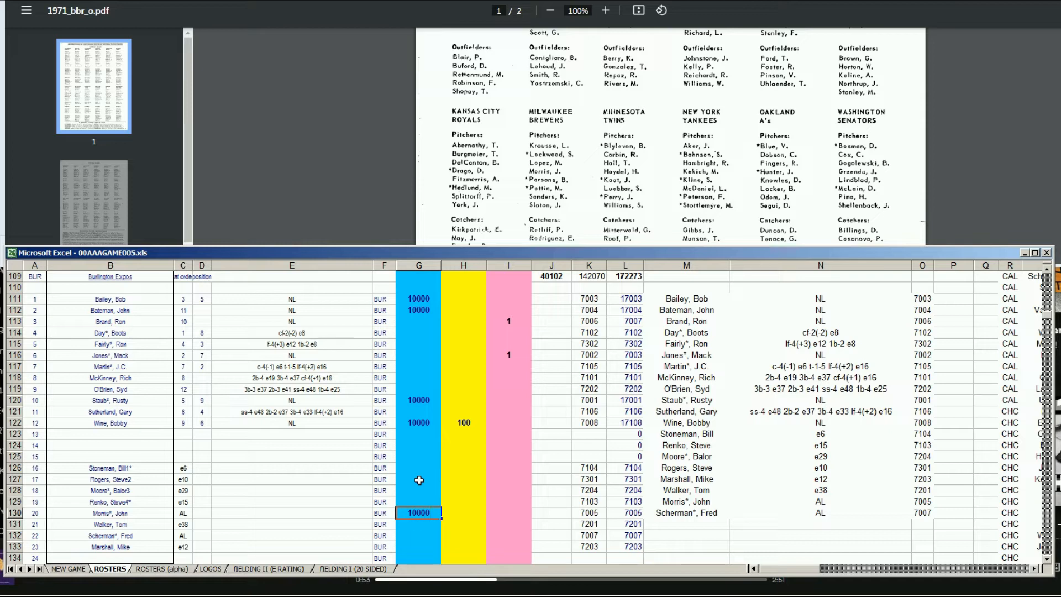
pyautogui.press('Return')
# Step: Search Baseball Reference for "scherman" and open Fred Scherman's player page
pyautogui.hotkey('alt', 'Tab')
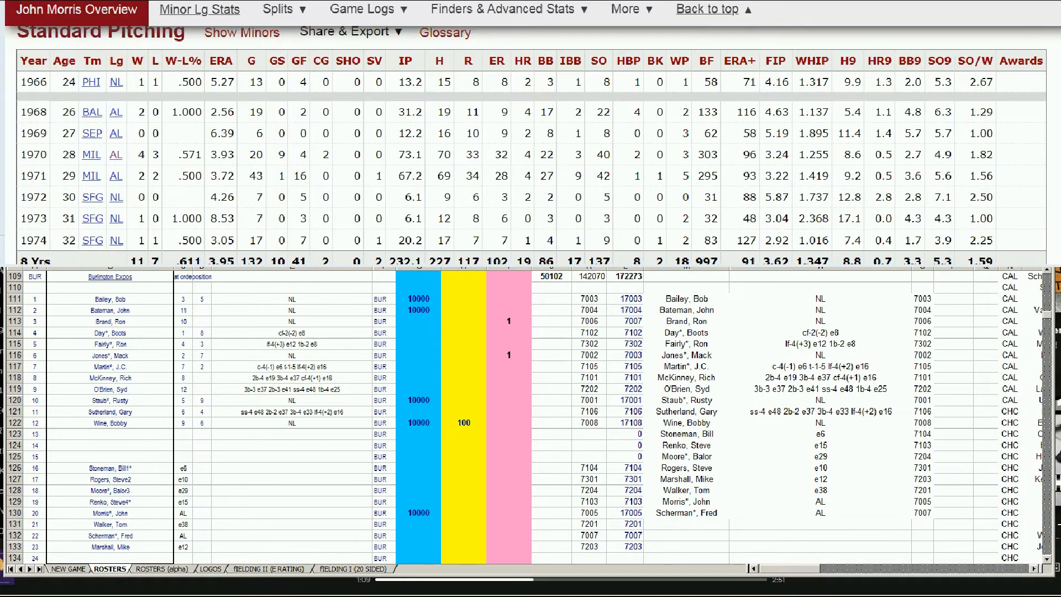
pyautogui.scroll(10, 886, 71)
pyautogui.click(856, 51)
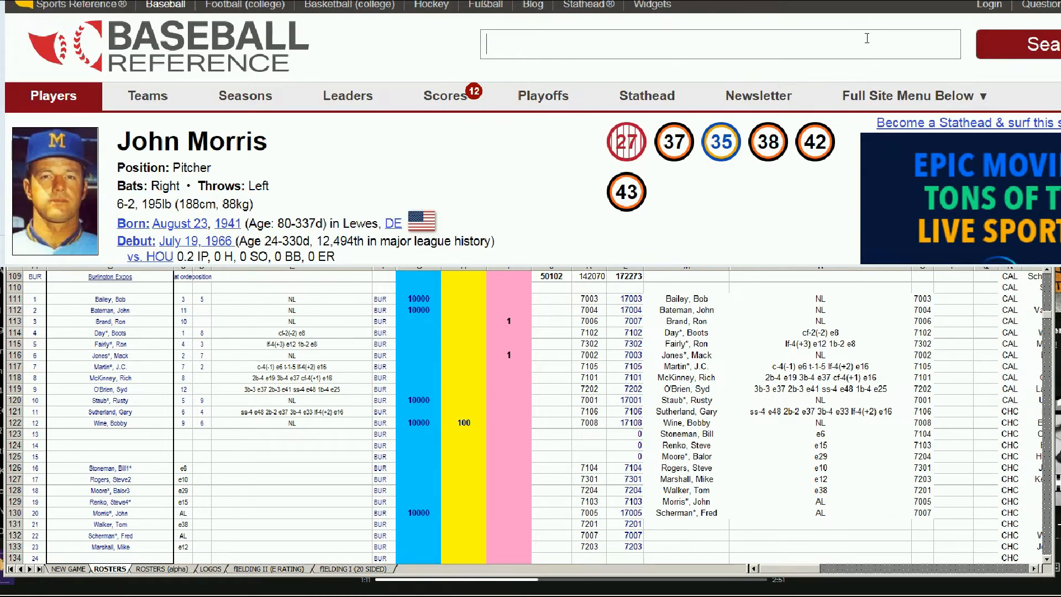
pyautogui.write('scherman')
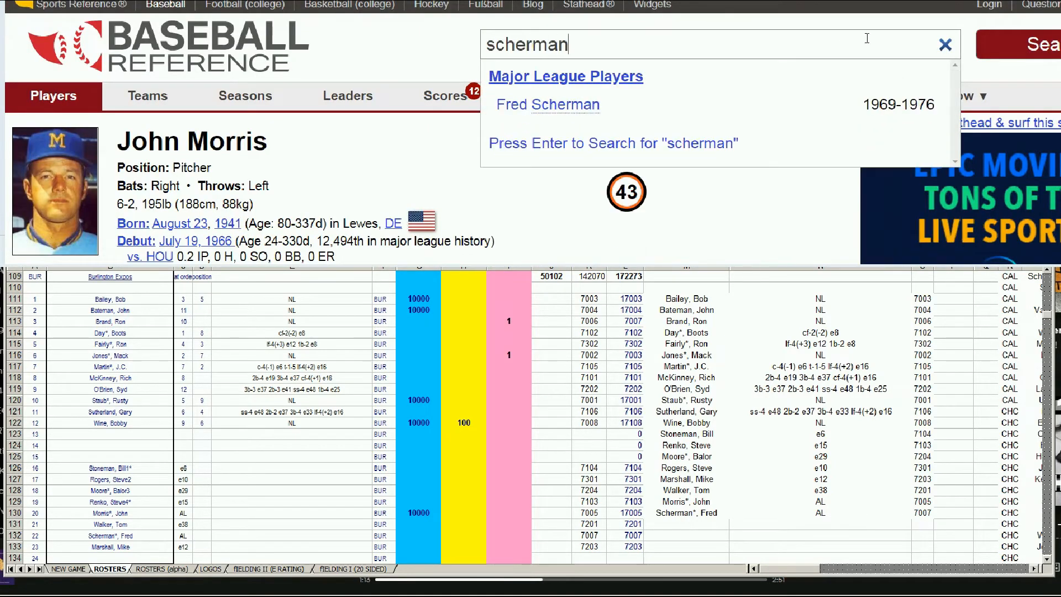
pyautogui.click(571, 105)
pyautogui.scroll(-1, 615, 174)
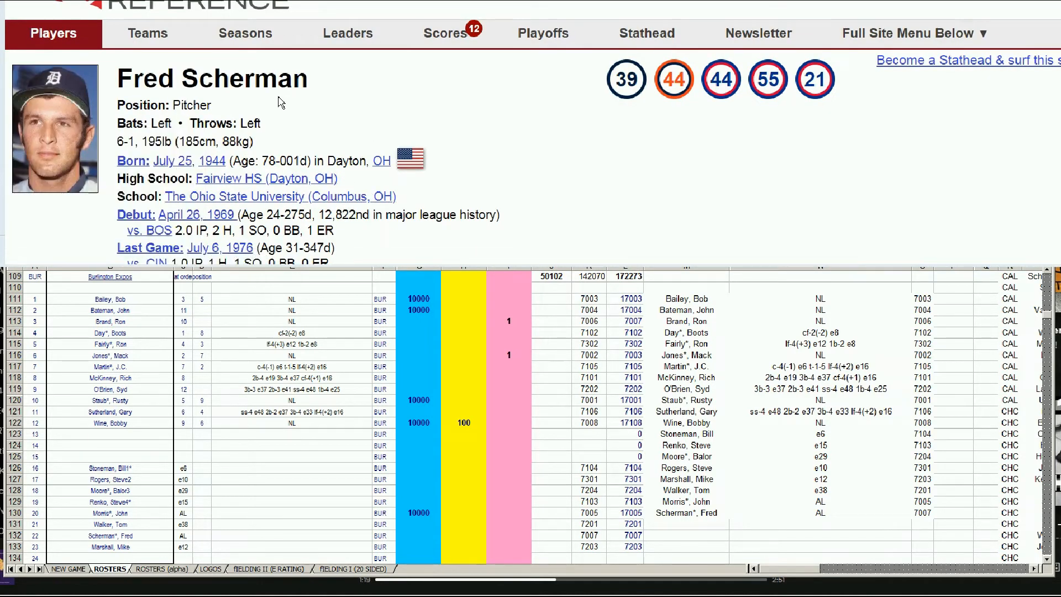
pyautogui.scroll(-7, 670, 133)
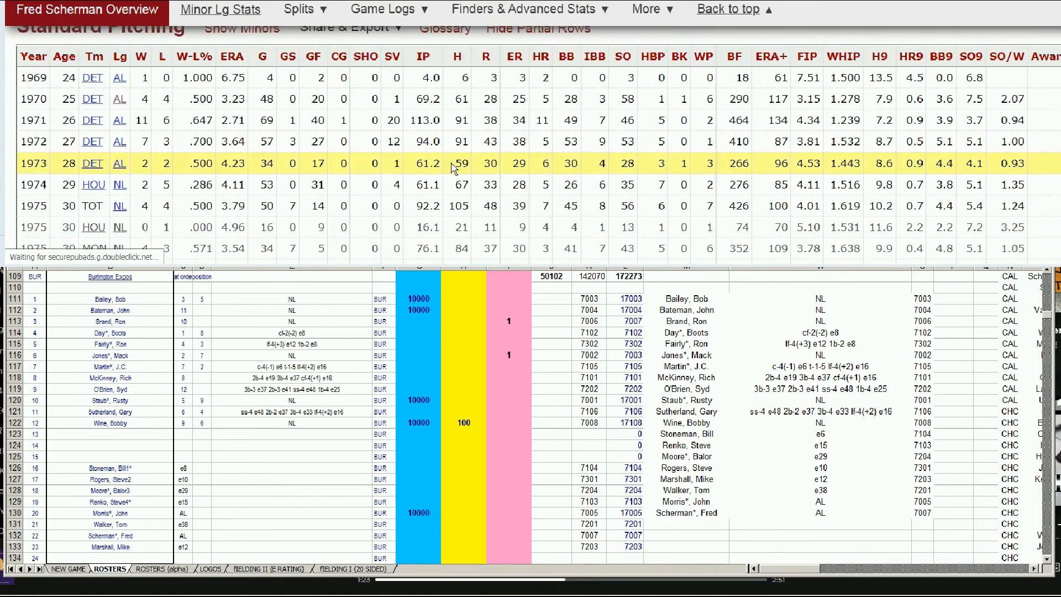
pyautogui.scroll(10, 454, 174)
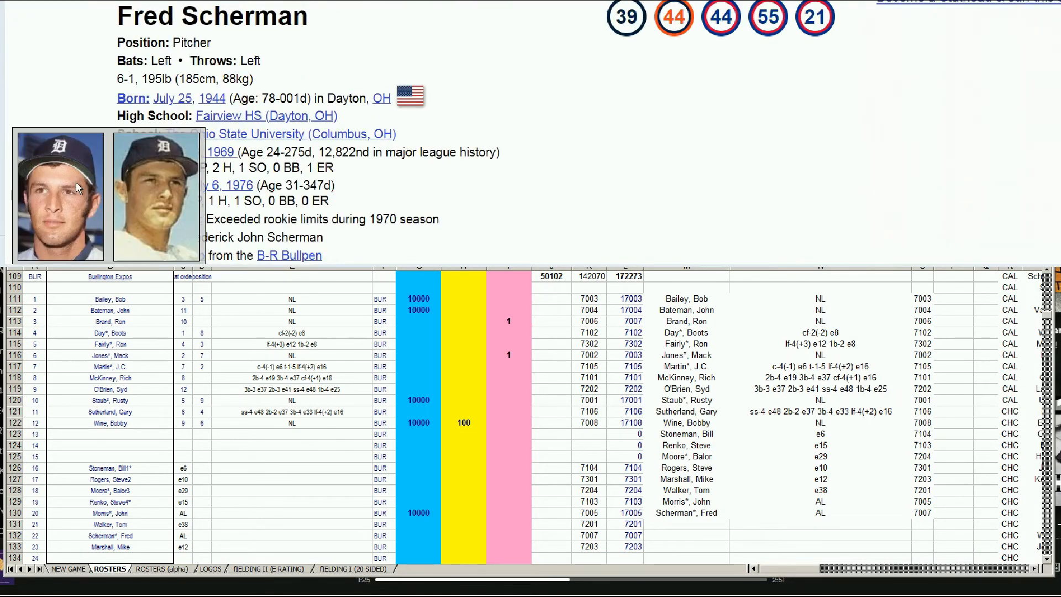
pyautogui.scroll(-5, 691, 185)
pyautogui.scroll(-8, 691, 185)
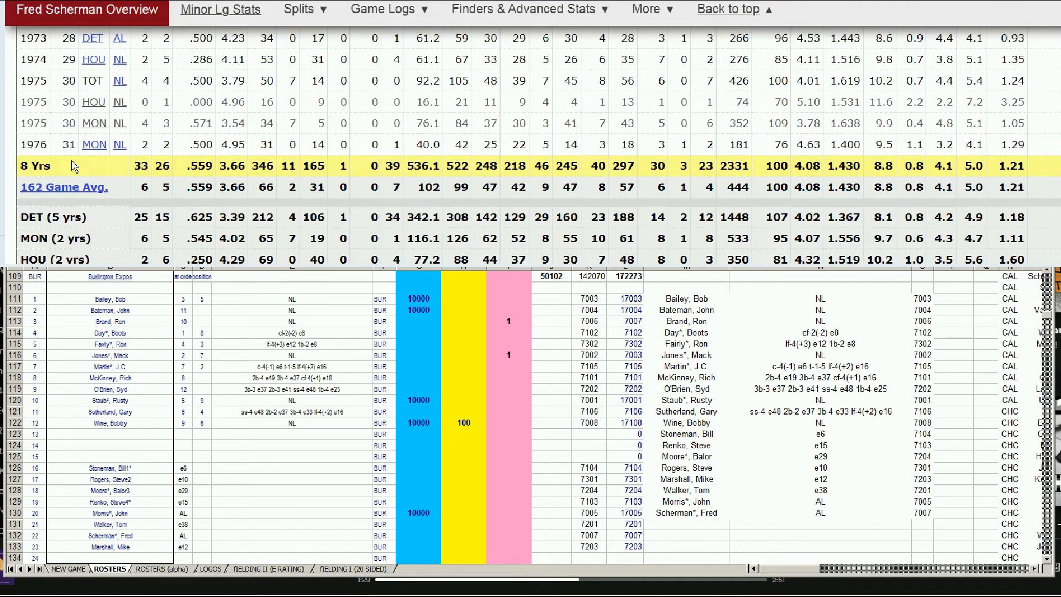
pyautogui.scroll(1, 73, 166)
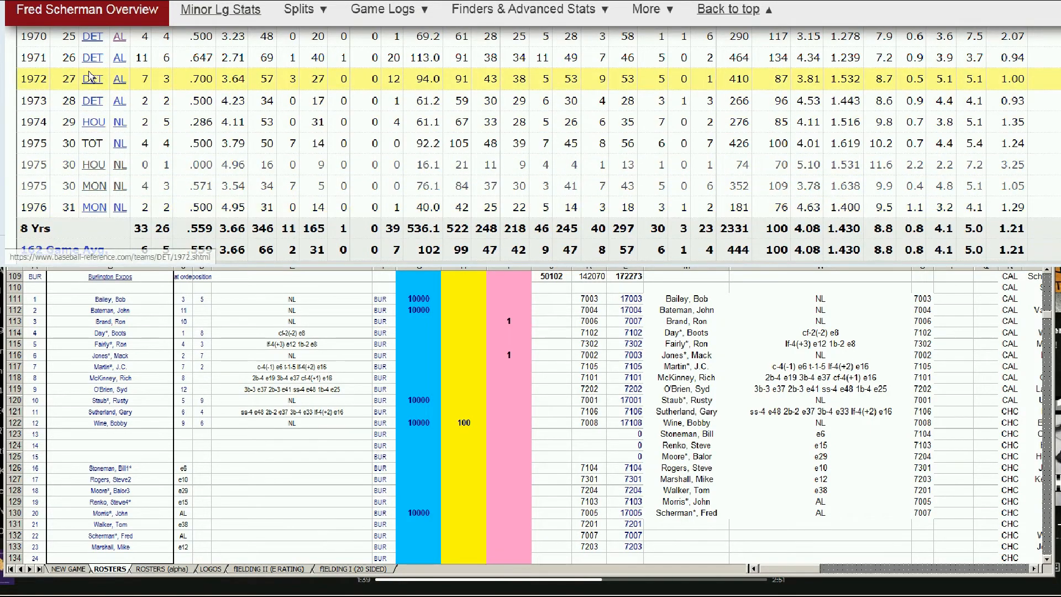
pyautogui.scroll(1, 209, 135)
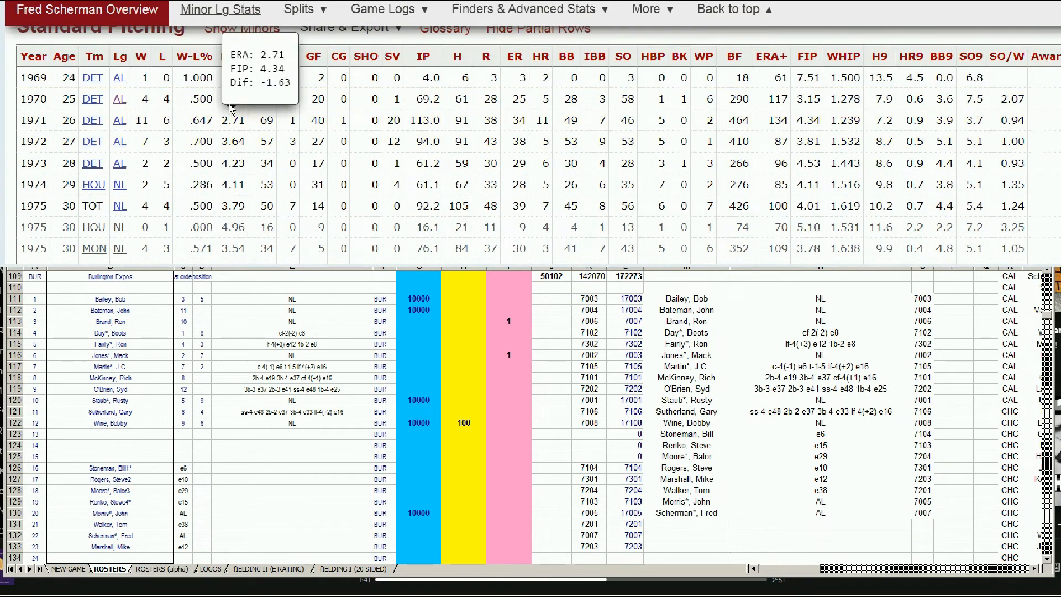
pyautogui.moveTo(237, 98)
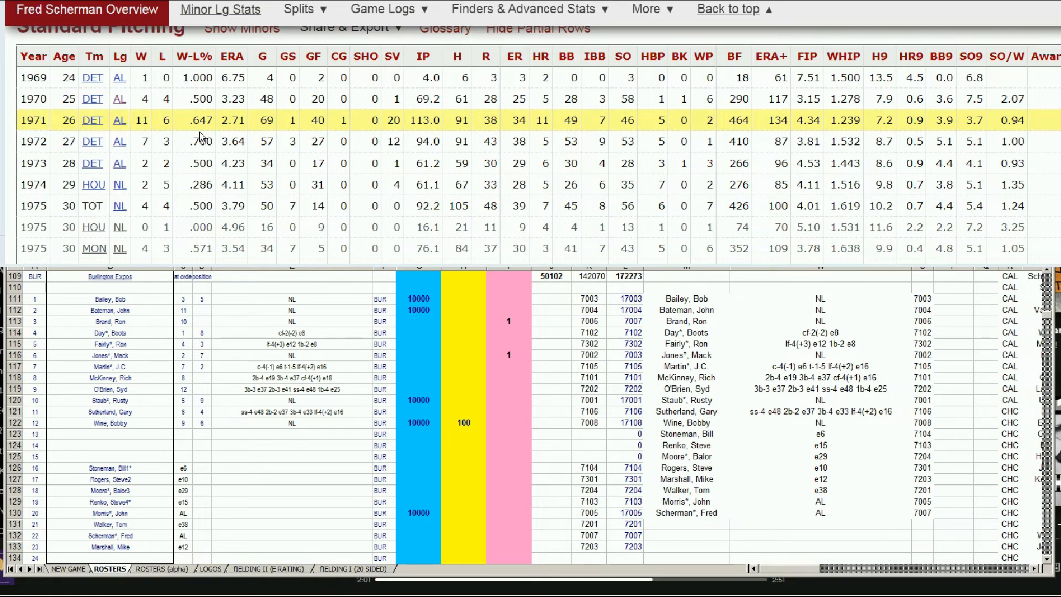
pyautogui.moveTo(390, 124)
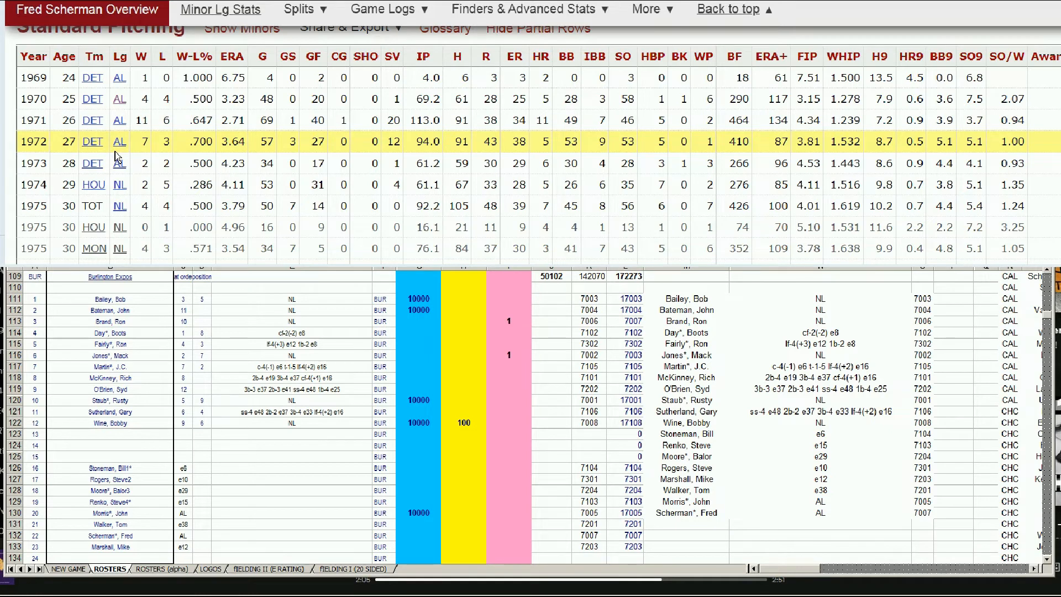
pyautogui.click(408, 534)
pyautogui.click(407, 535)
pyautogui.write('10000')
pyautogui.press('Tab')
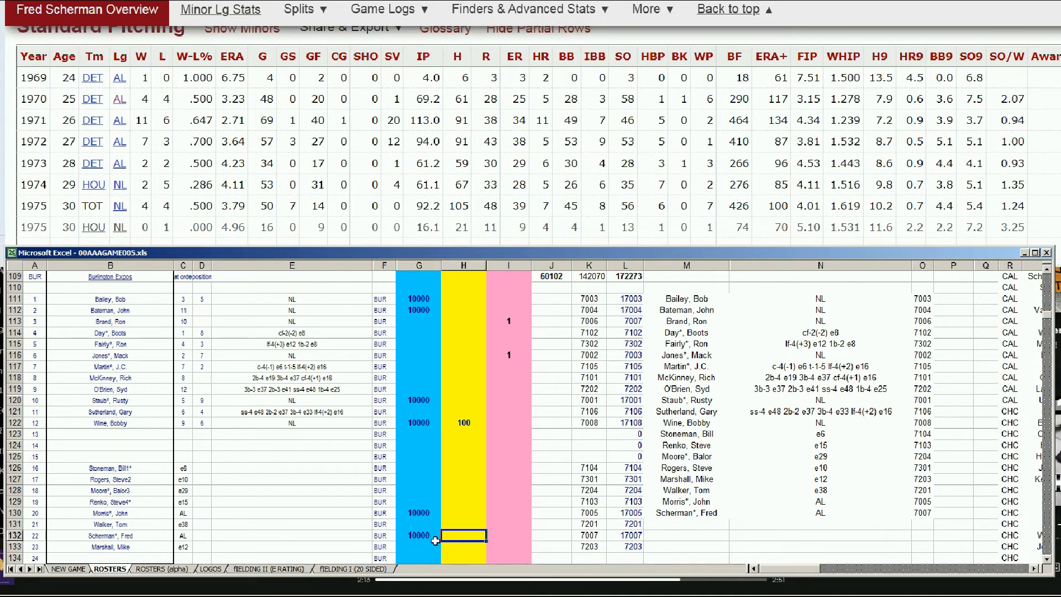
# Step: Enter "trade" in the yellow column for Fred Scherman (cell H132)
pyautogui.write('trade')
pyautogui.click(450, 471)
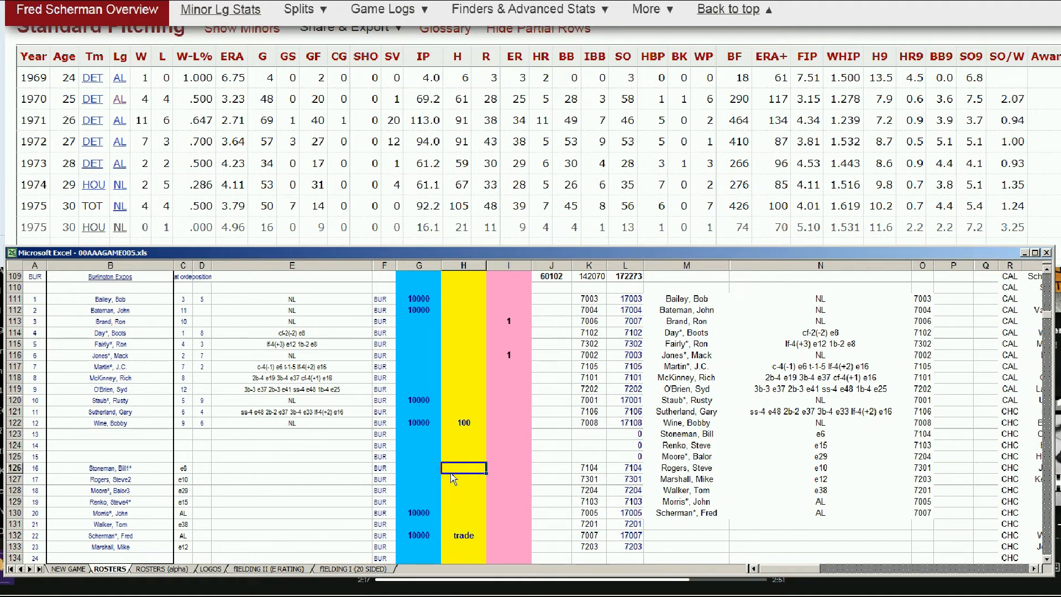
# Step: Review the blue-column marks for Bob Bailey, Rusty Staub, Bobby Wine and John Bateman in the Burlington Expos roster
pyautogui.click(467, 390)
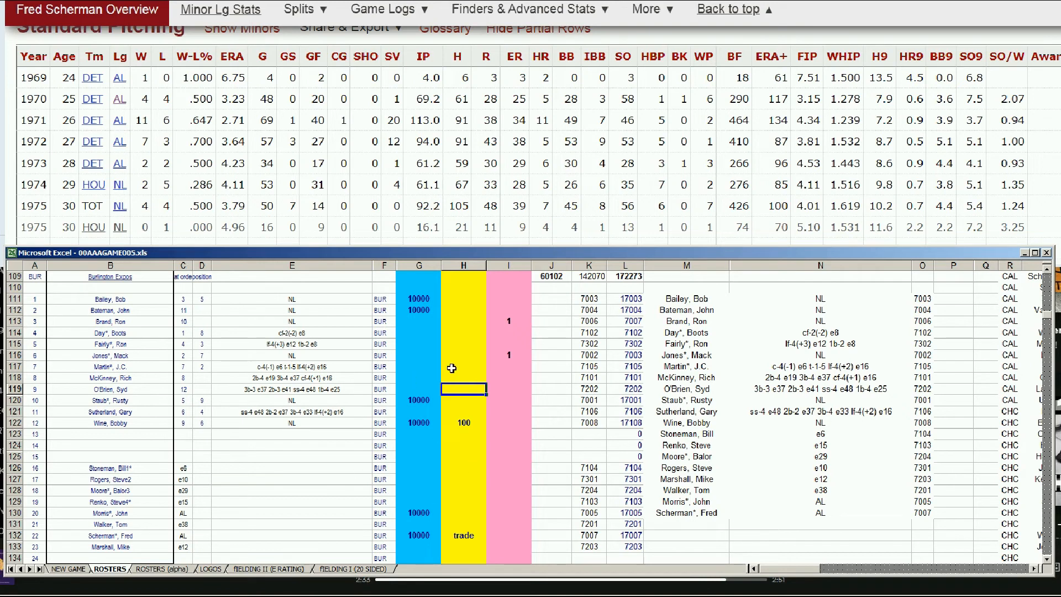
pyautogui.click(426, 298)
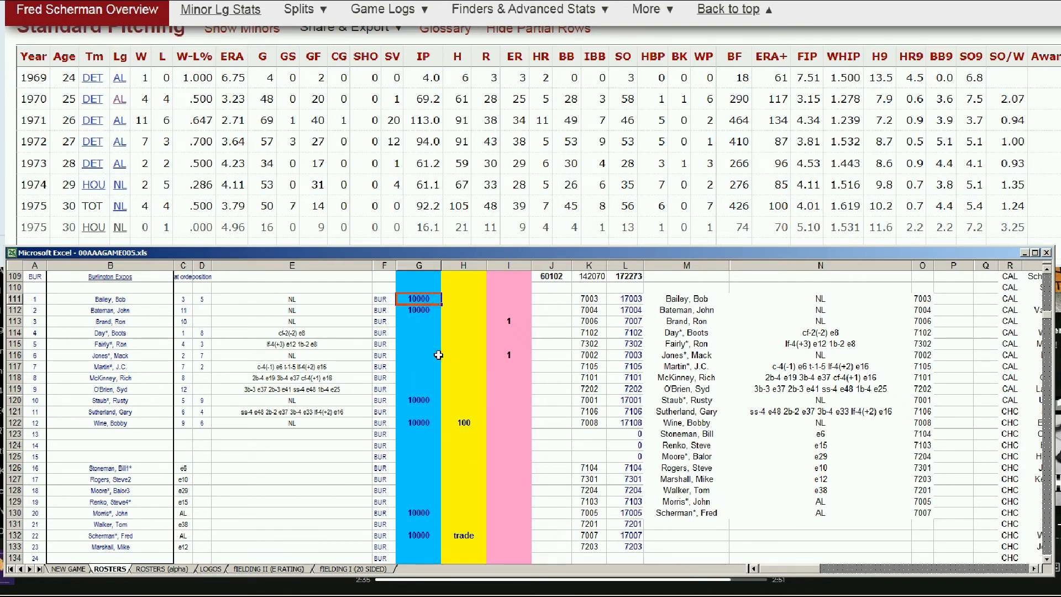
pyautogui.click(429, 400)
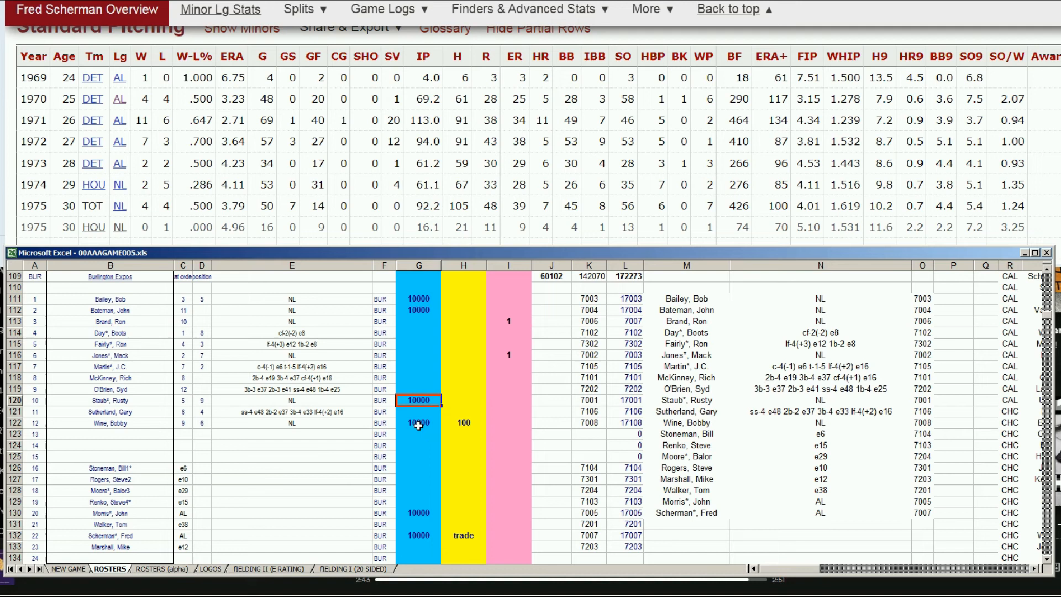
pyautogui.click(421, 424)
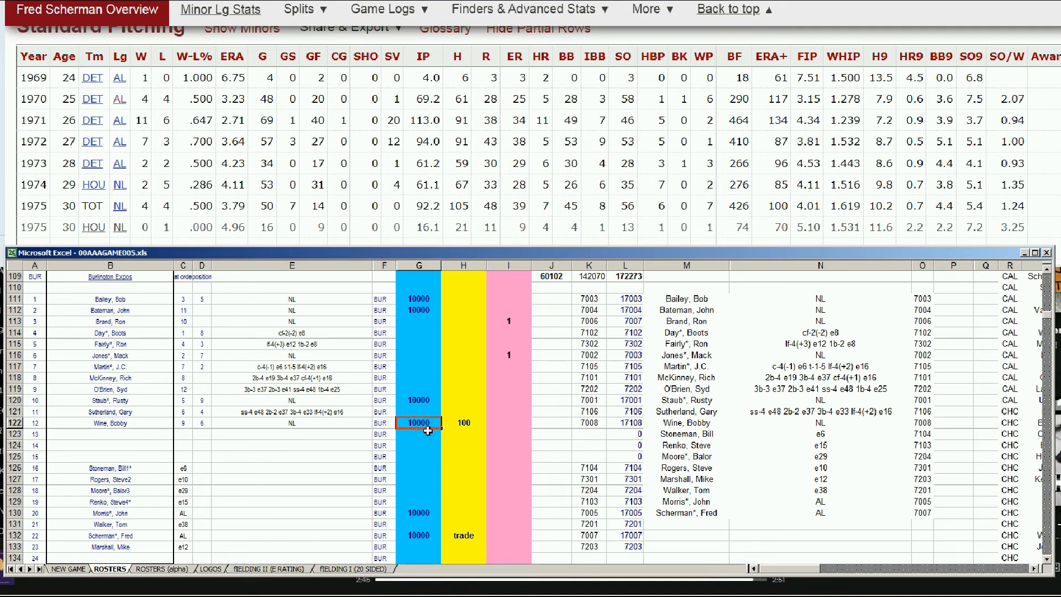
pyautogui.click(421, 311)
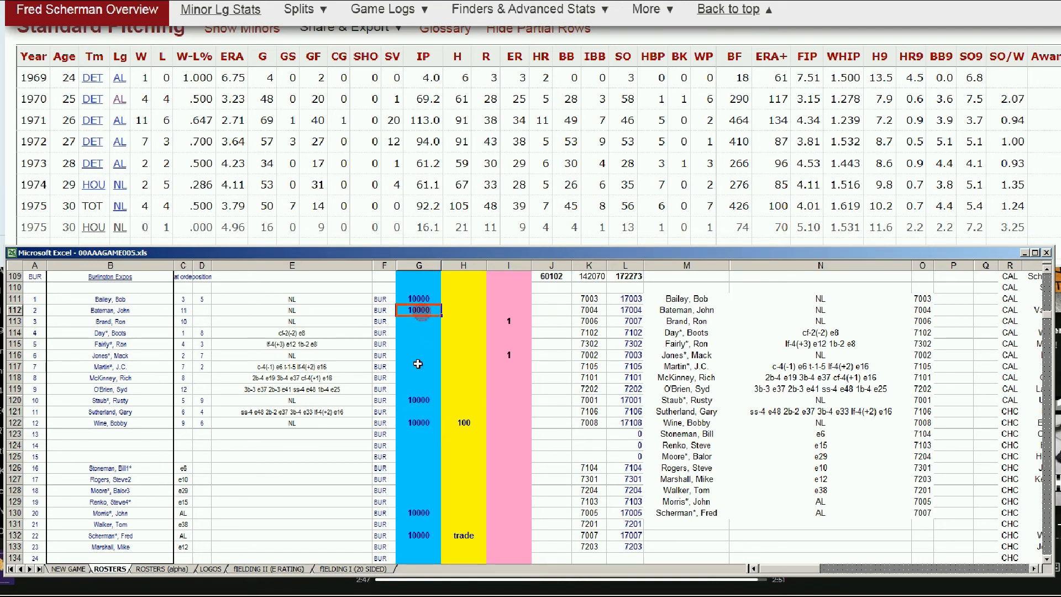